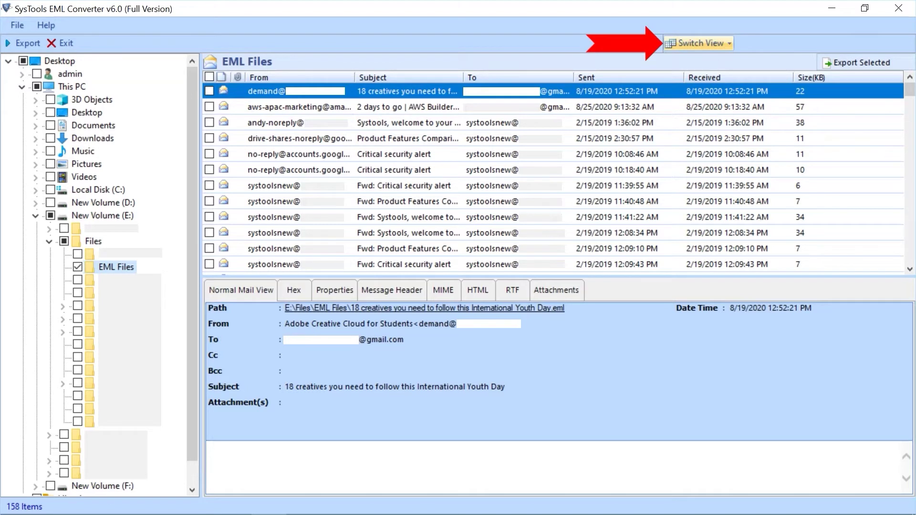
Display the raw Message Header of the Welcome to Zoho! email, with its received and ARC lines.
{"action": "left_click", "coordinate": [698, 43]}
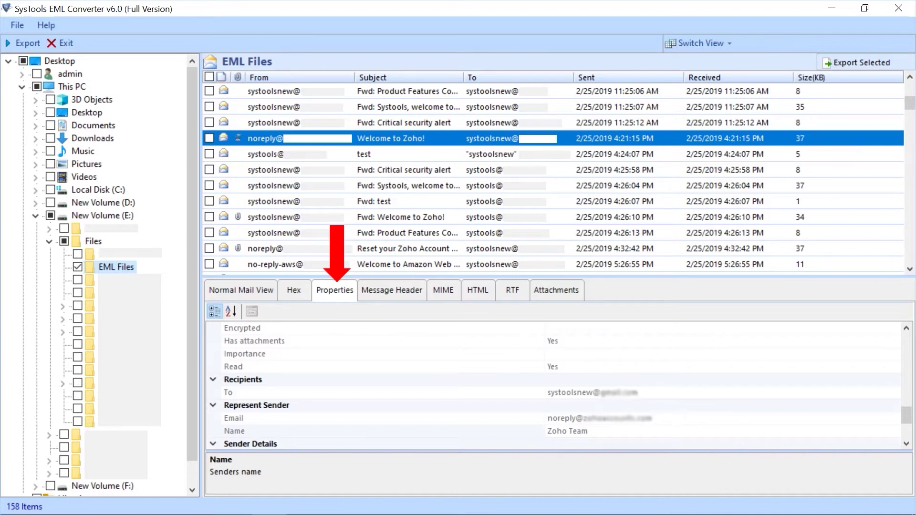
{"action": "left_click", "coordinate": [392, 291]}
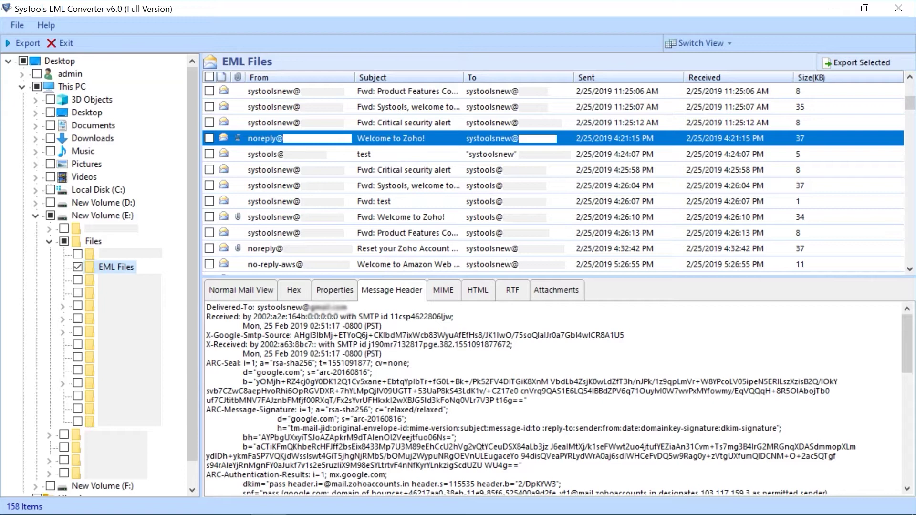
Preview the Welcome to Zoho! email in its MIME, HTML, RTF and Attachments views.
{"action": "left_click", "coordinate": [443, 290]}
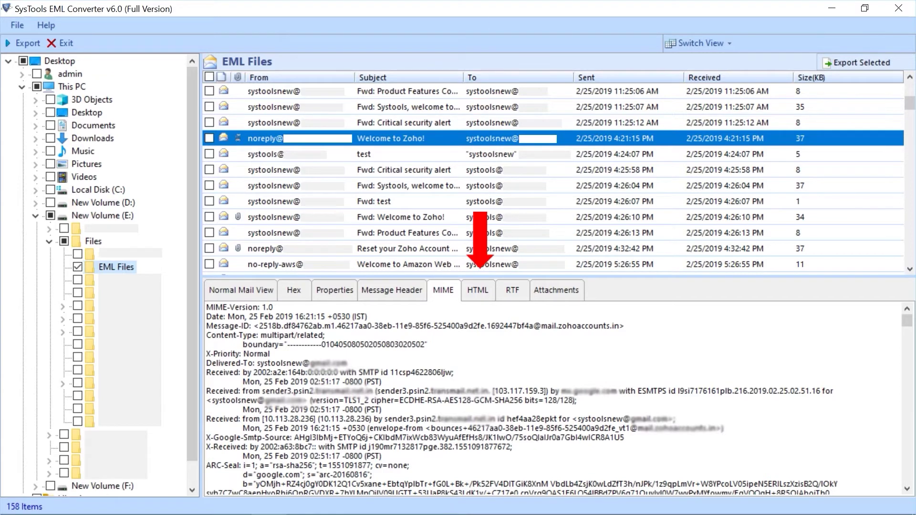
{"action": "left_click", "coordinate": [478, 290]}
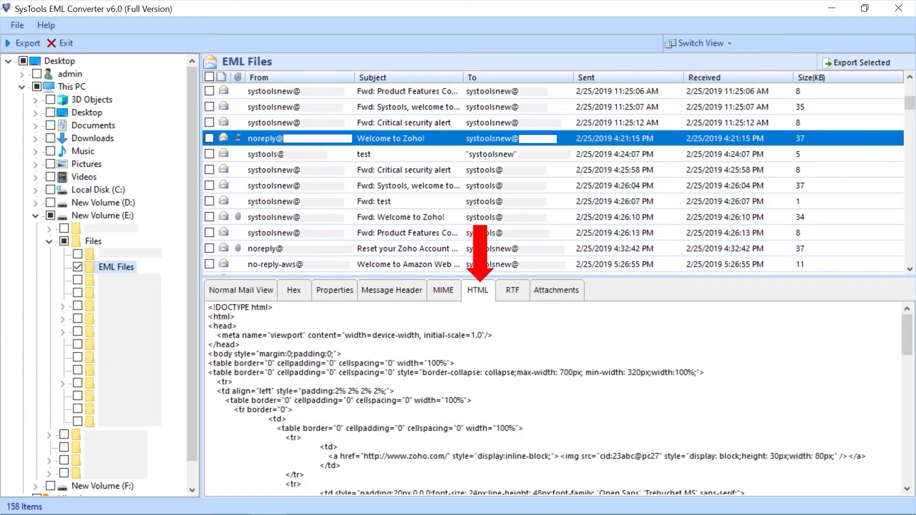
{"action": "left_click", "coordinate": [513, 290]}
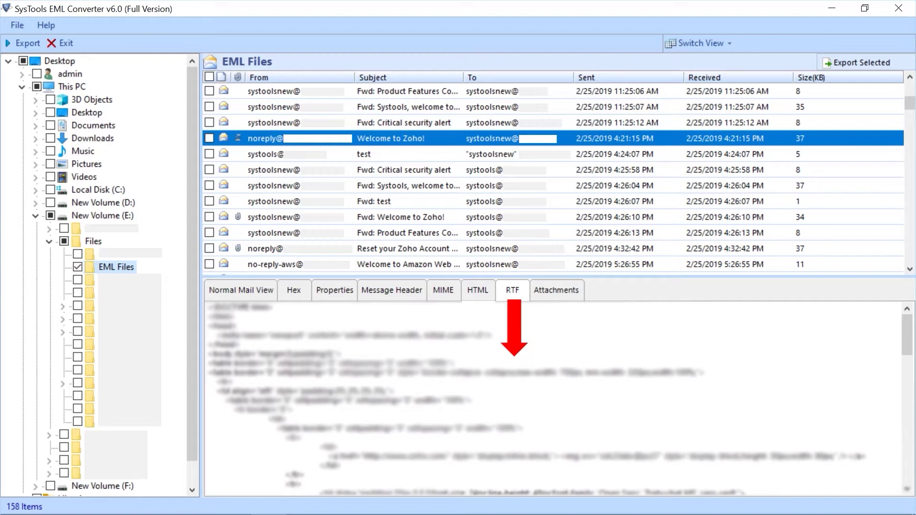
{"action": "left_click", "coordinate": [556, 290]}
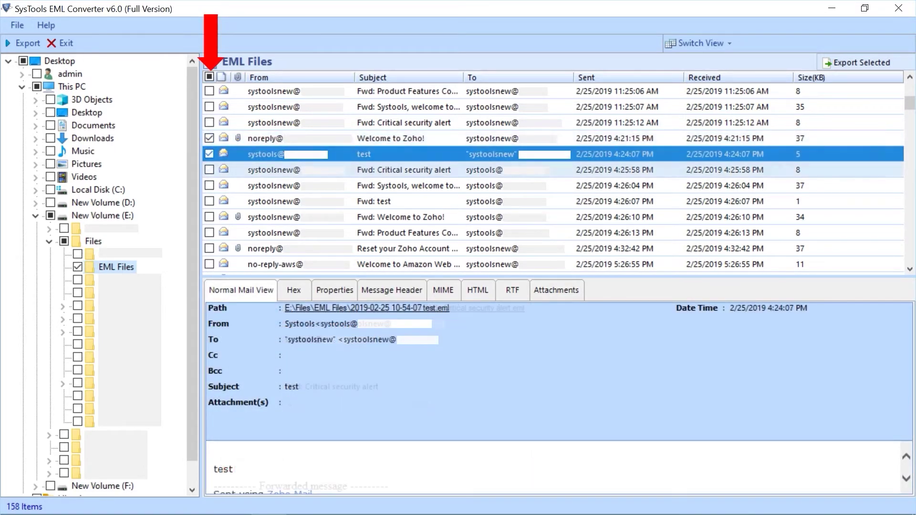
Check the Critical security alert, Systools welcome and Fwd: test emails and bring up Export via right-click.
{"action": "left_click", "coordinate": [209, 170]}
{"action": "left_click", "coordinate": [209, 185]}
{"action": "left_click", "coordinate": [210, 201]}
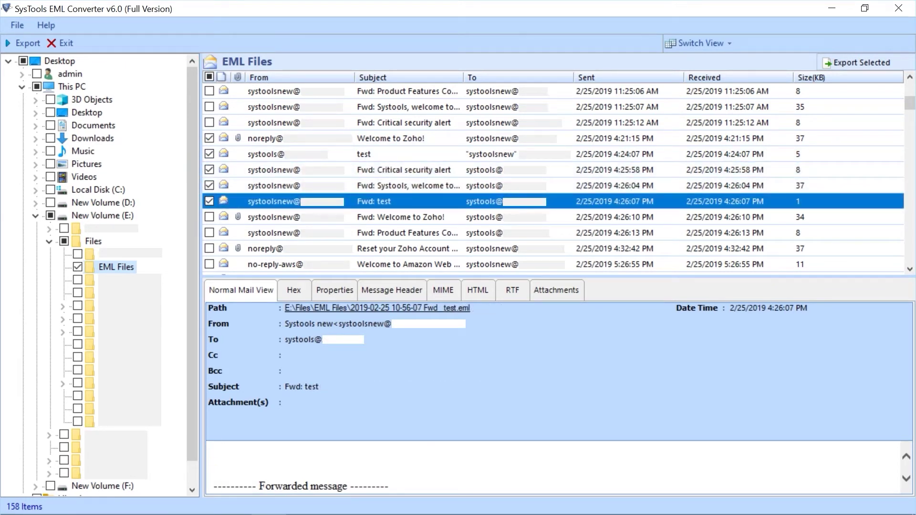
{"action": "right_click", "coordinate": [250, 202]}
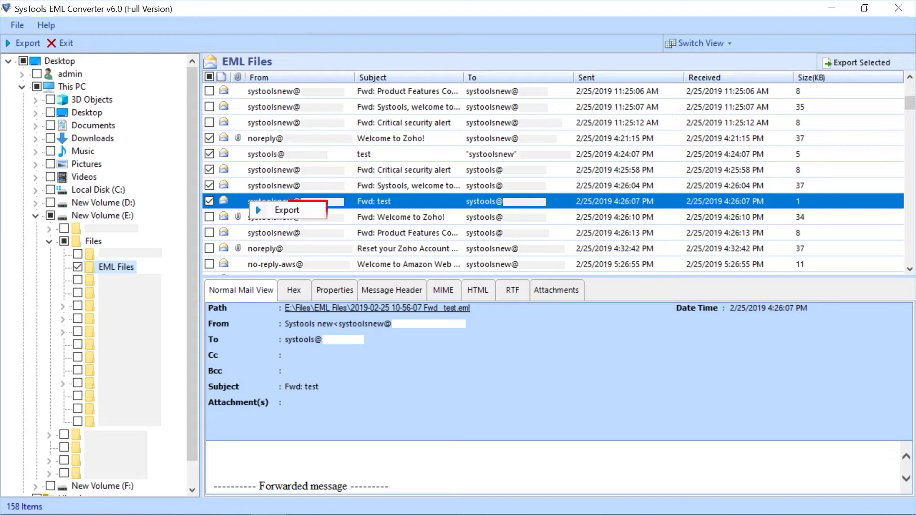
{"action": "left_click", "coordinate": [287, 210]}
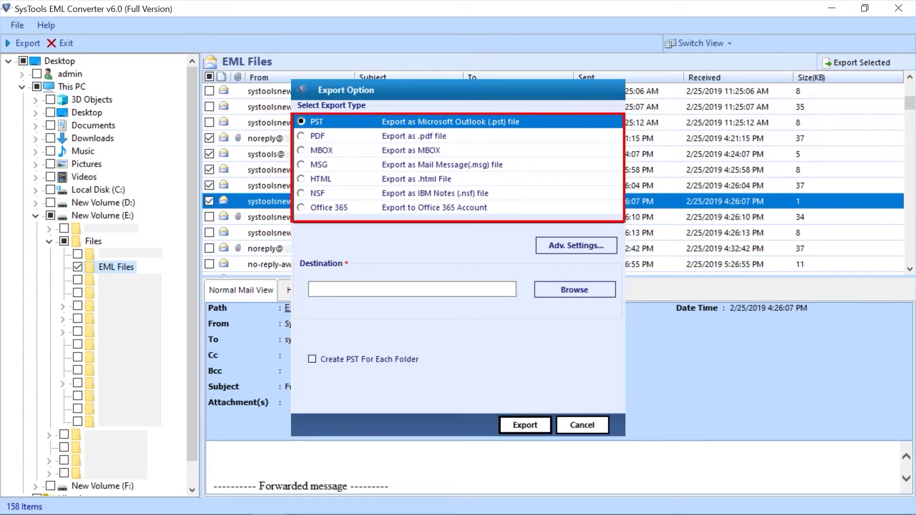
Look through the export formats, trying the MSG, HTML and NSF options.
{"action": "key", "text": "Down"}
{"action": "key", "text": "Down"}
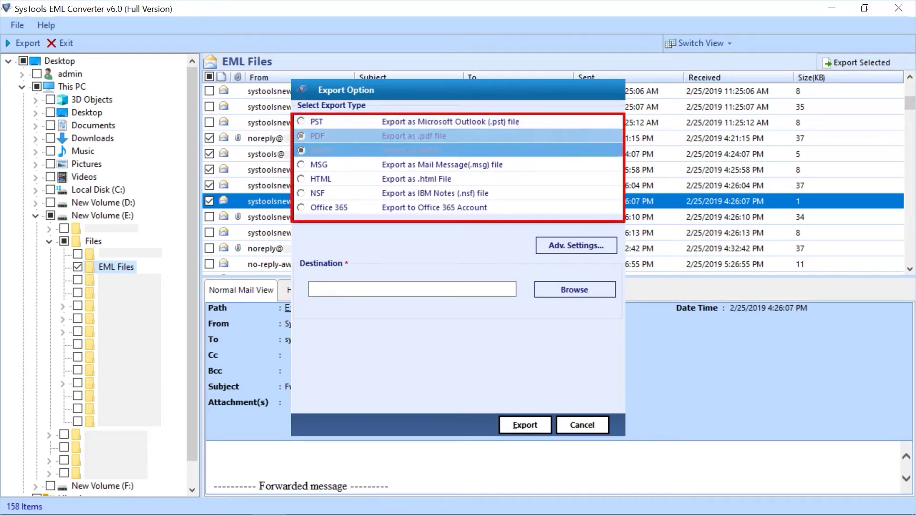
{"action": "left_click", "coordinate": [301, 165]}
{"action": "left_click", "coordinate": [302, 179]}
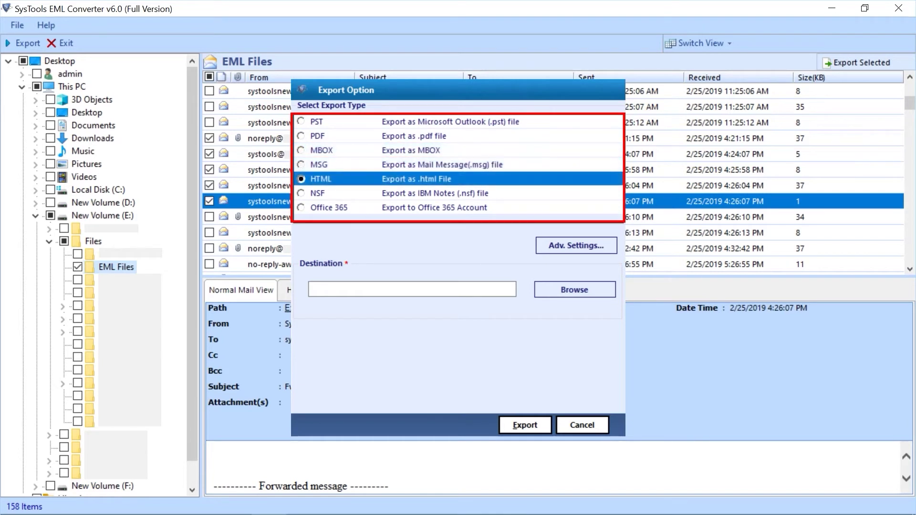
{"action": "left_click", "coordinate": [301, 193]}
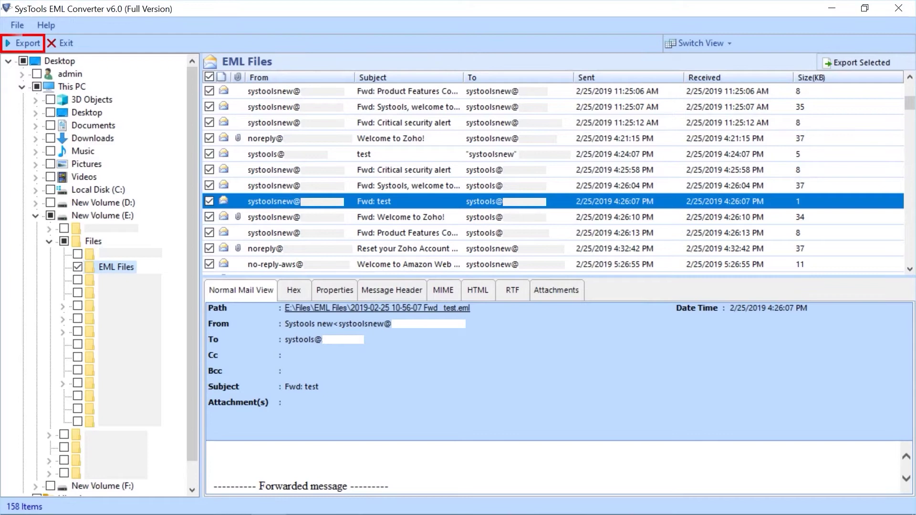
Configure PST export to split at 100 MB with a date filter starting 28 January 2022.
{"action": "left_click", "coordinate": [22, 44]}
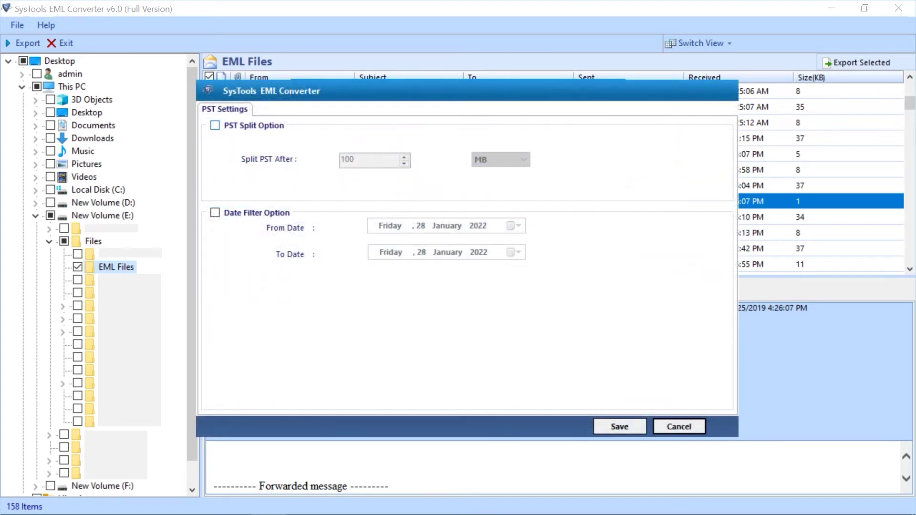
{"action": "left_click", "coordinate": [216, 125]}
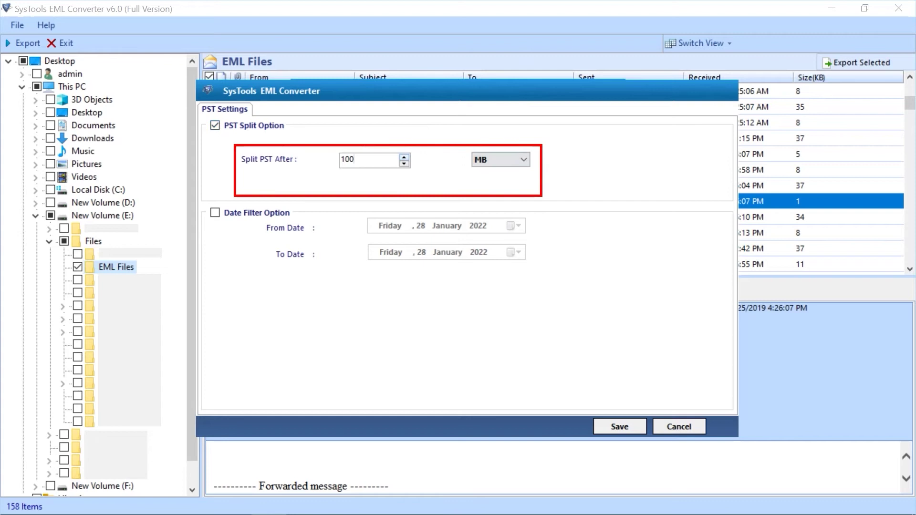
{"action": "left_click", "coordinate": [523, 160]}
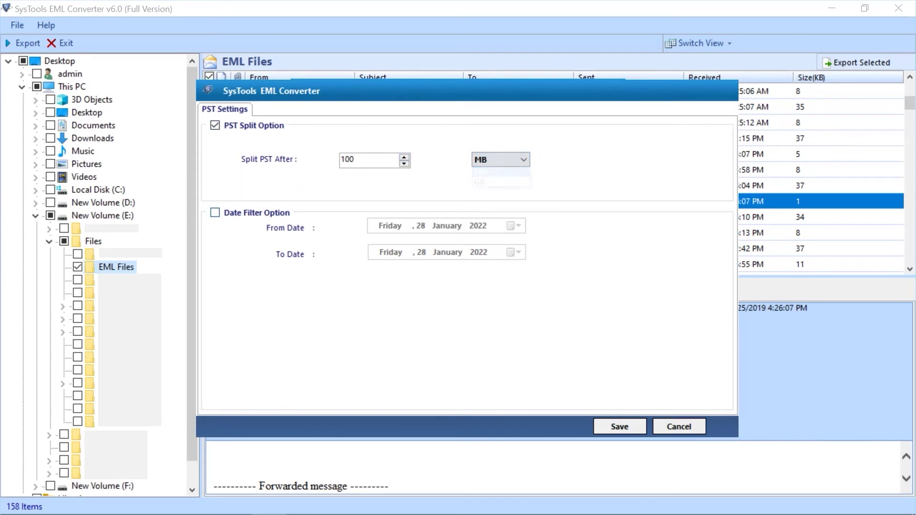
{"action": "left_click", "coordinate": [215, 213]}
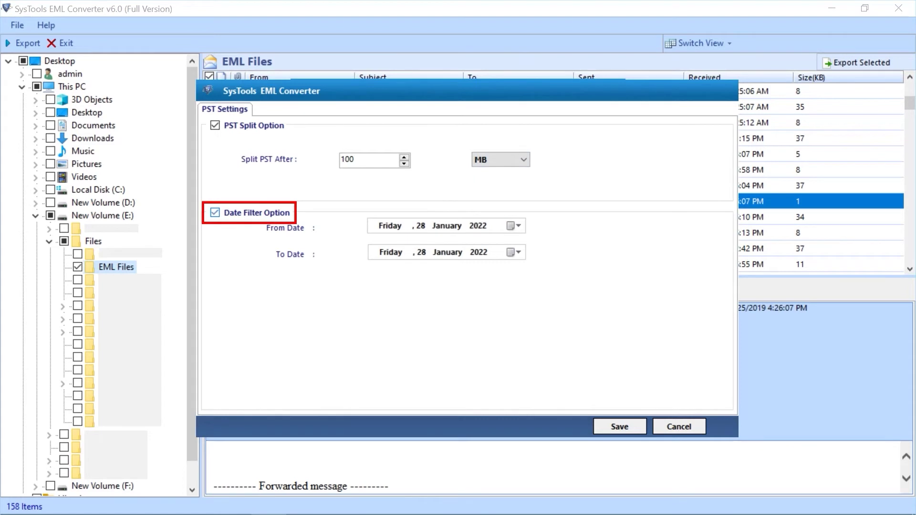
{"action": "left_click", "coordinate": [514, 226]}
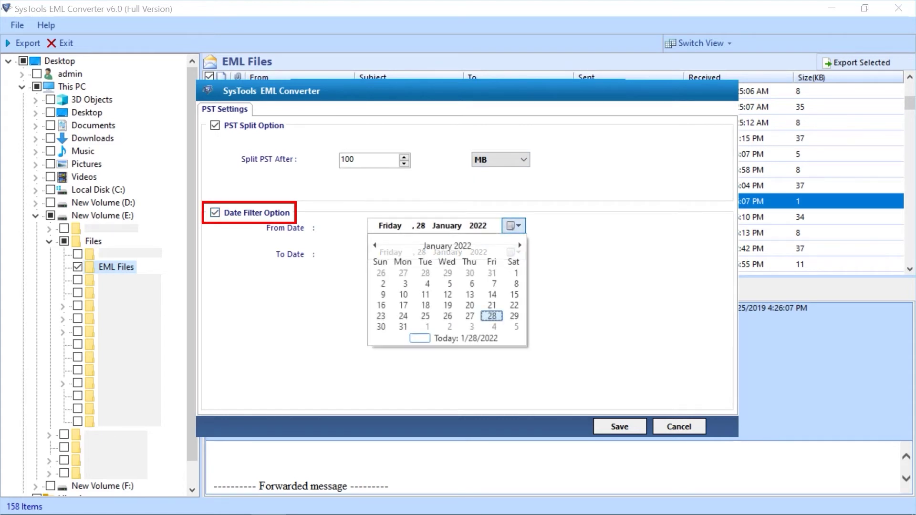
{"action": "left_click", "coordinate": [492, 317]}
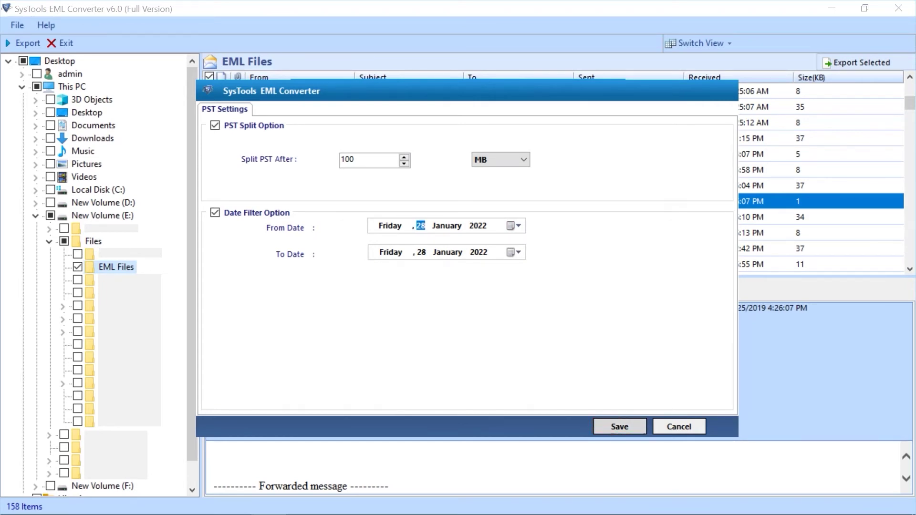
{"action": "left_click", "coordinate": [620, 427]}
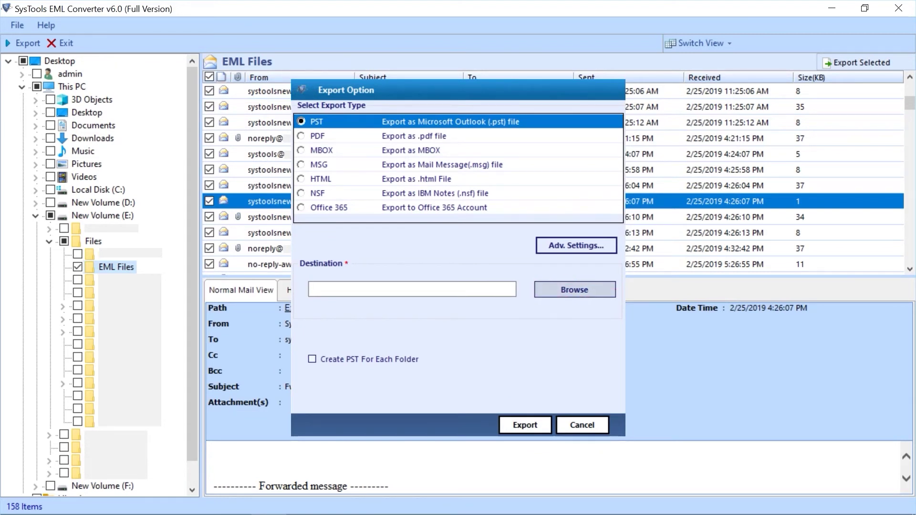
Set the destination to a new Desktop folder named Output and enable Create PST For Each Folder.
{"action": "left_click", "coordinate": [574, 289]}
{"action": "left_click", "coordinate": [393, 353]}
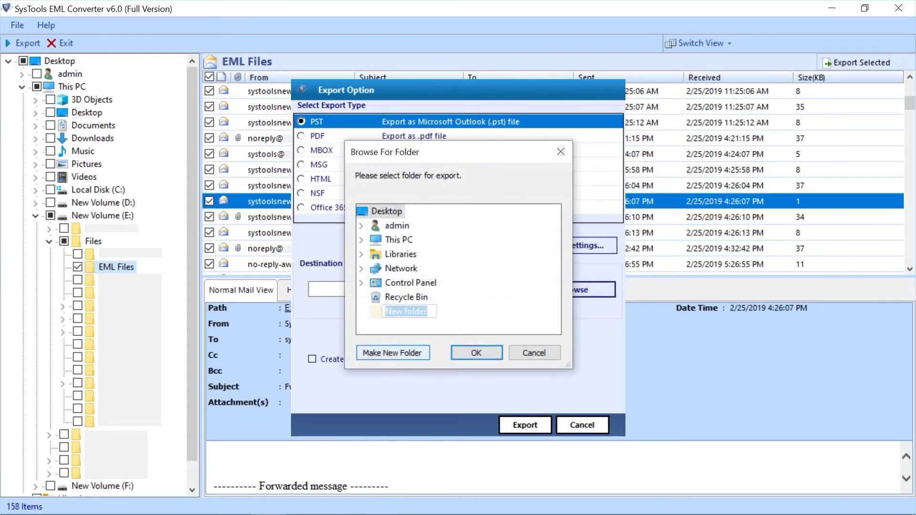
{"action": "type", "text": "Output"}
{"action": "key", "text": "Return"}
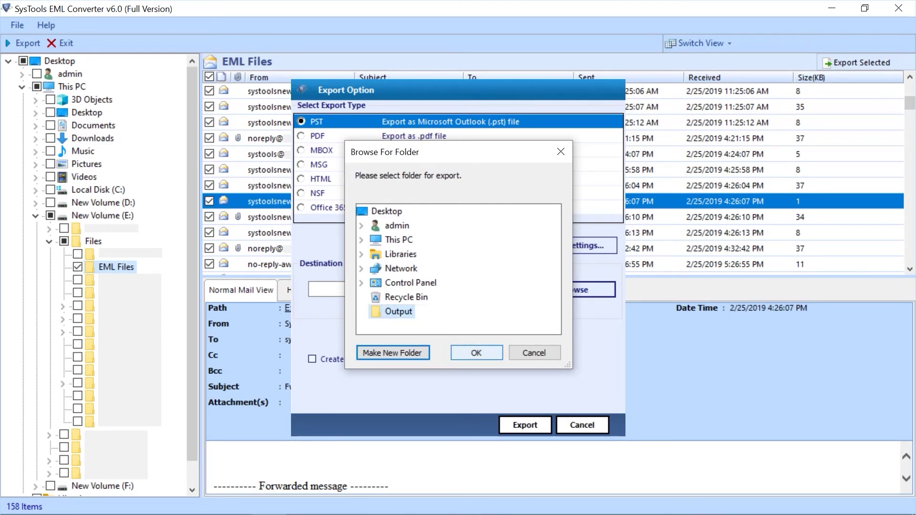
{"action": "key", "text": "Return"}
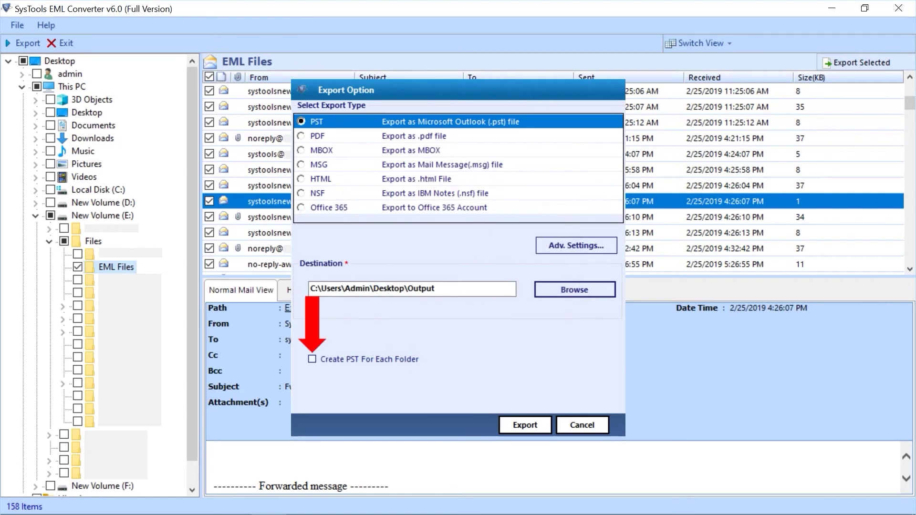
{"action": "left_click", "coordinate": [313, 359]}
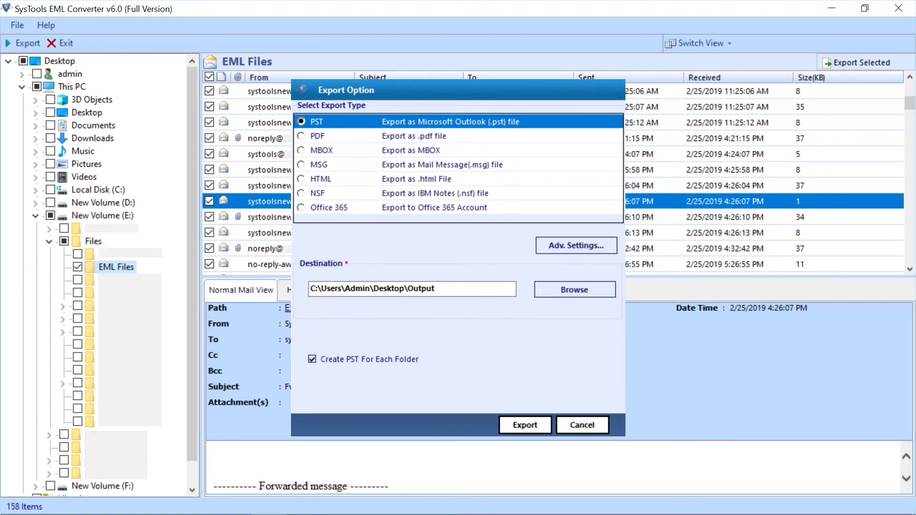
Run the PST export (158 succeeded, 0 failed) and save the report as Export Report.csv.
{"action": "left_click", "coordinate": [525, 425]}
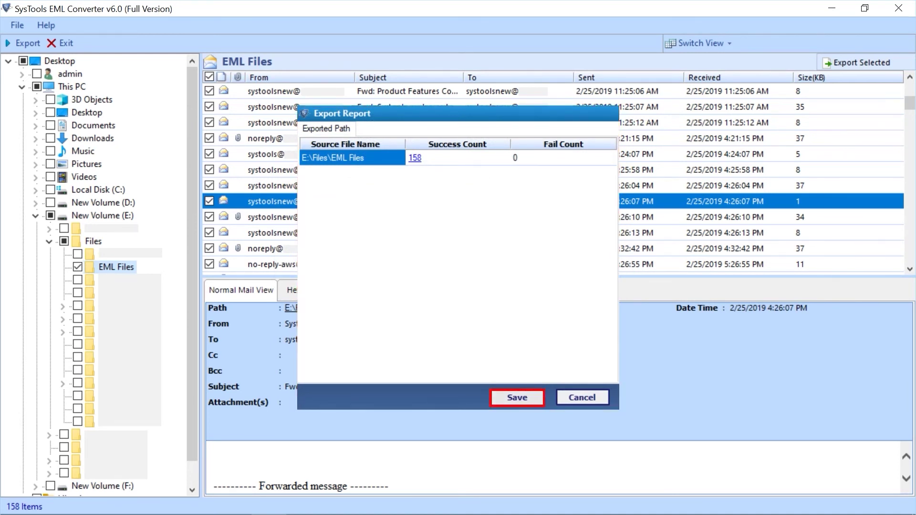
{"action": "key", "text": "Return"}
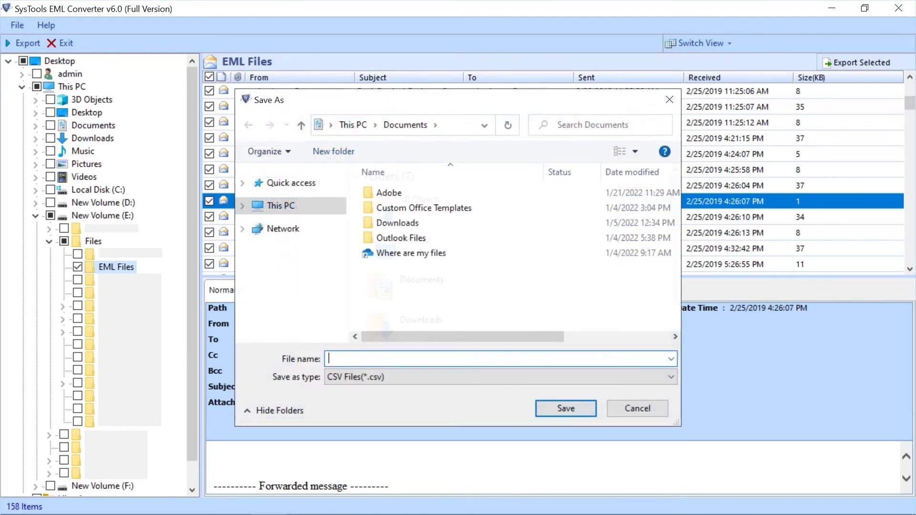
{"action": "type", "text": "Export Report"}
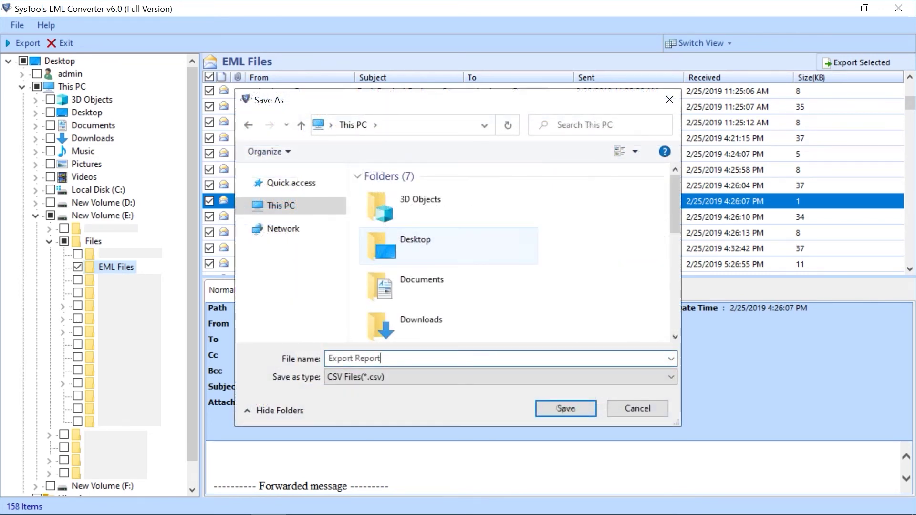
{"action": "key", "text": "Return"}
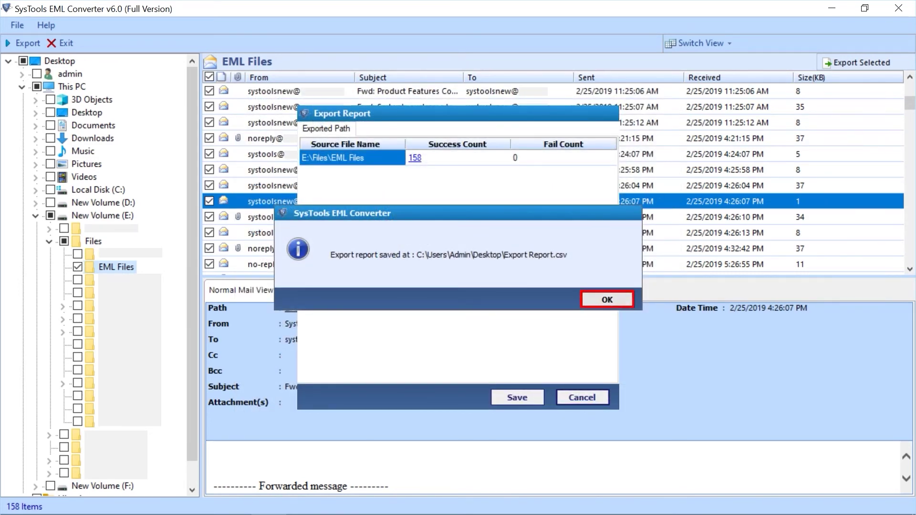